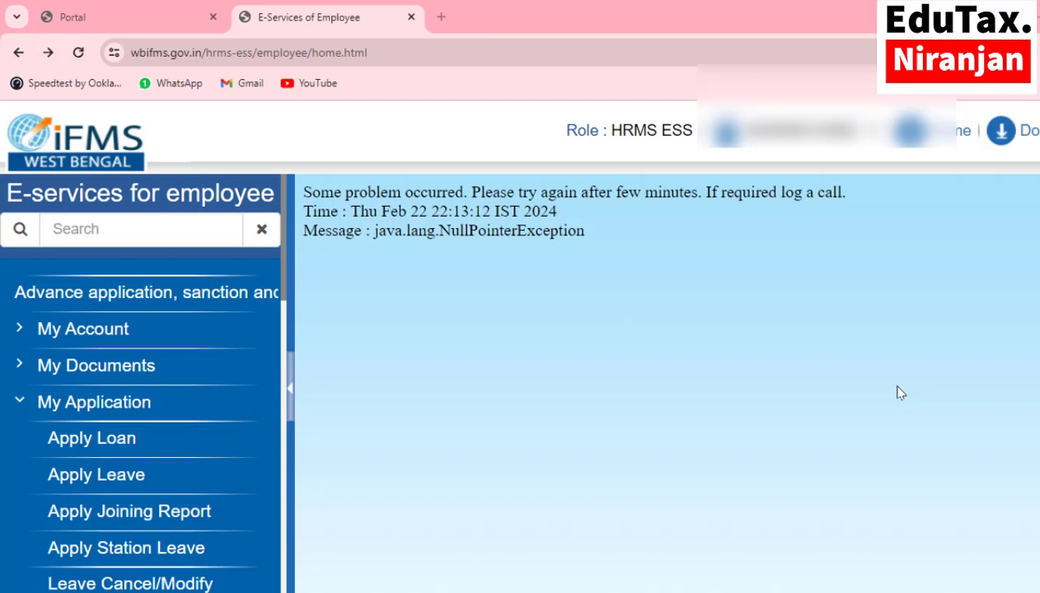
Step: Open the Family Entry page under Family & Nominee Declaration
scroll(176, 367, "down", 1)
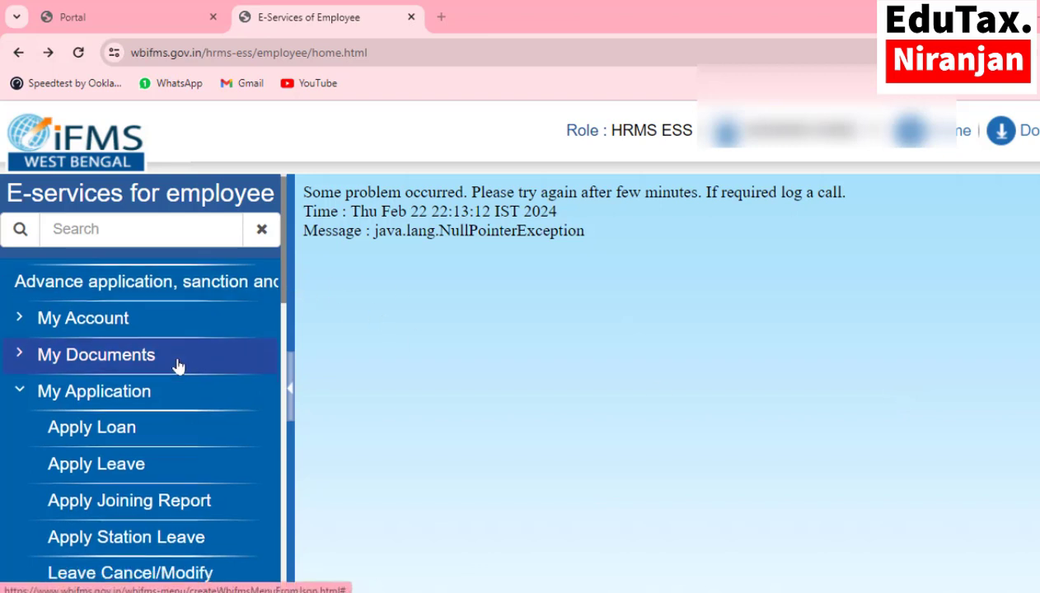
scroll(178, 366, "down", 6)
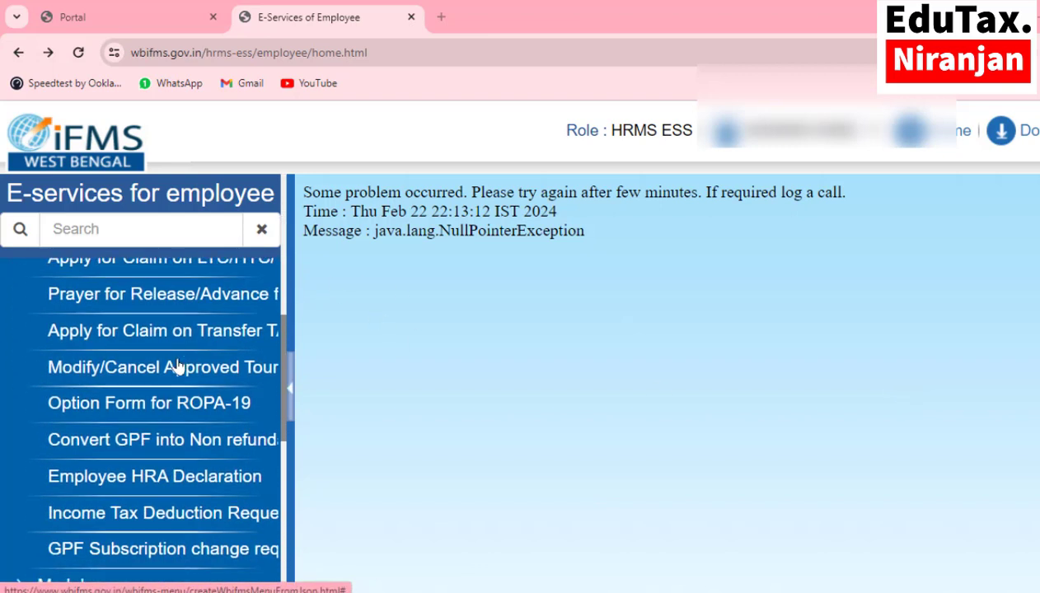
scroll(177, 365, "down", 1)
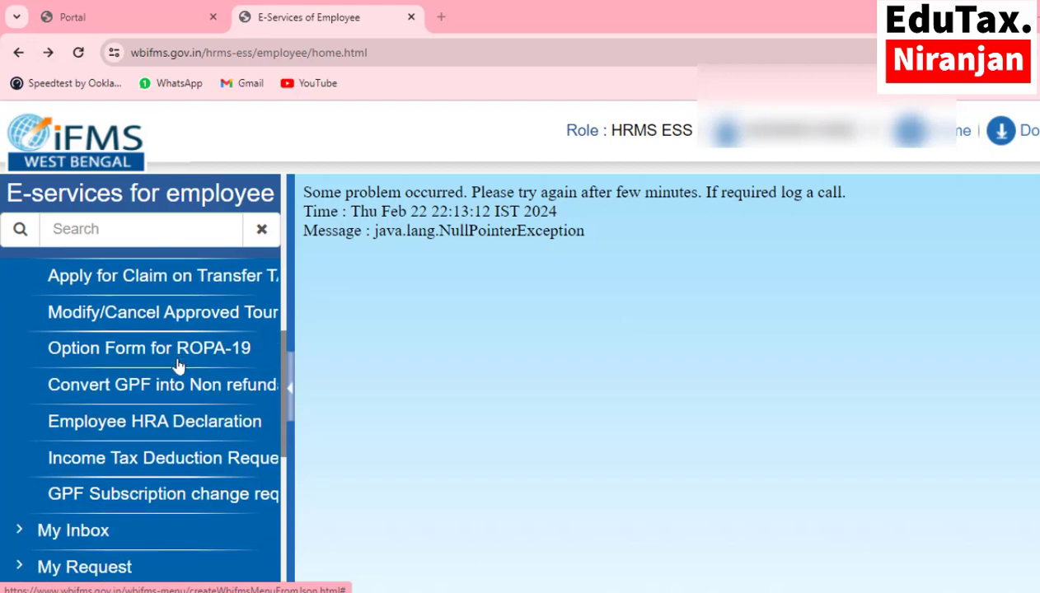
scroll(177, 366, "down", 5)
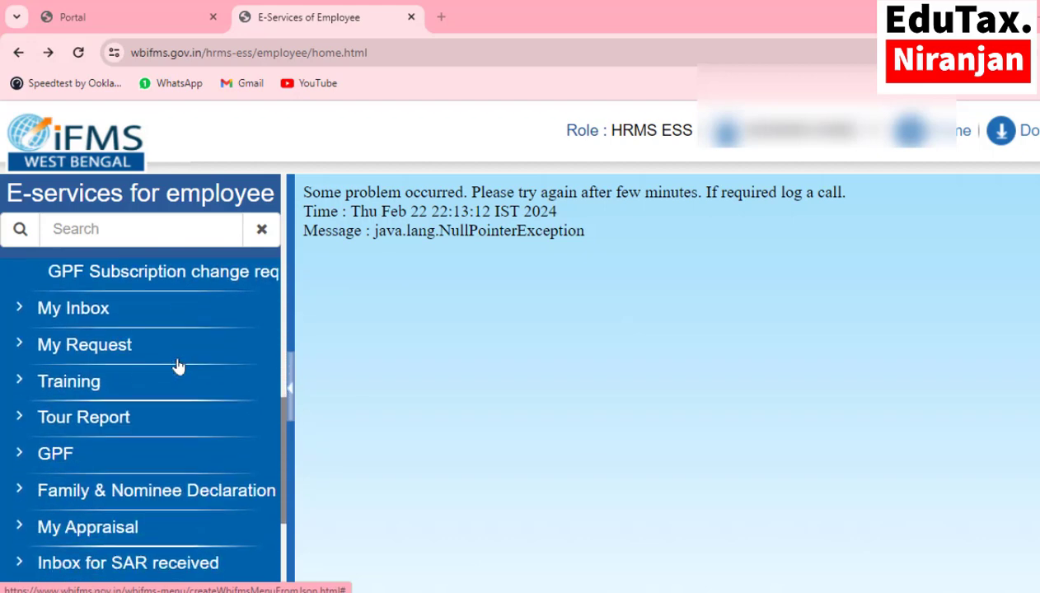
scroll(177, 367, "down", 2)
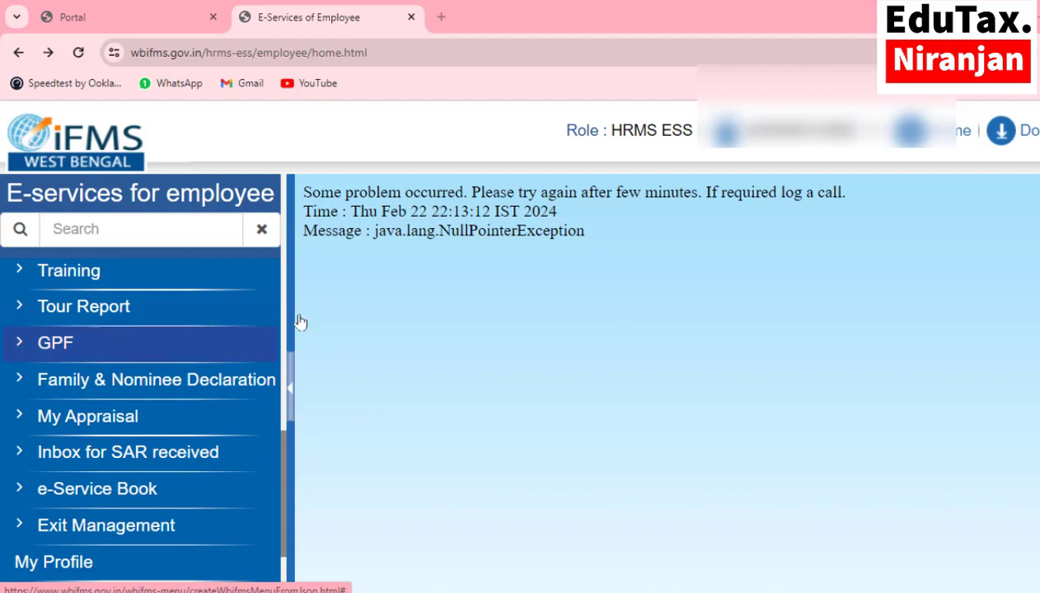
left_click(183, 388)
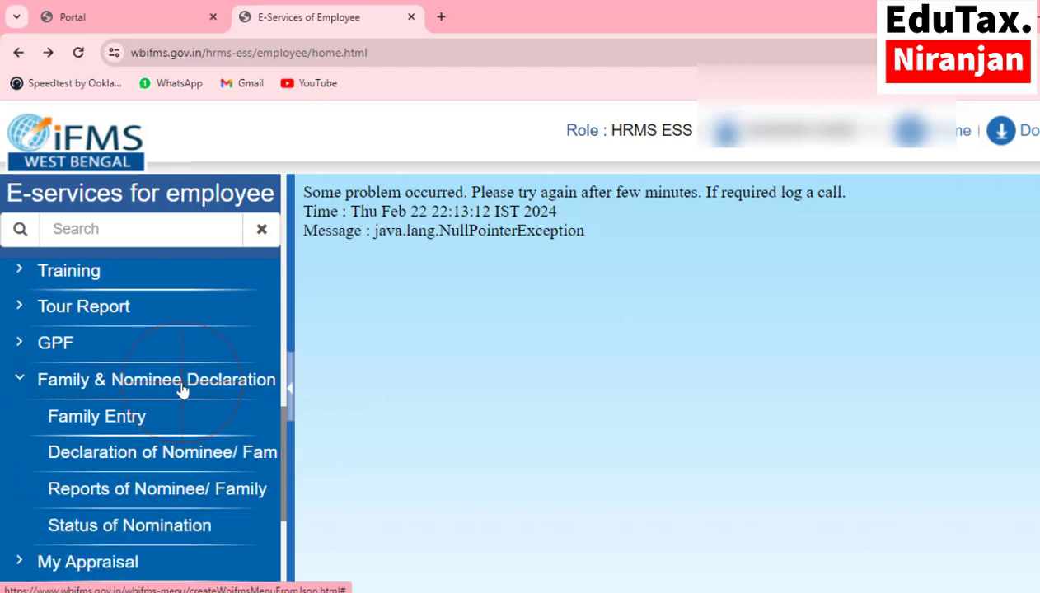
left_click(91, 424)
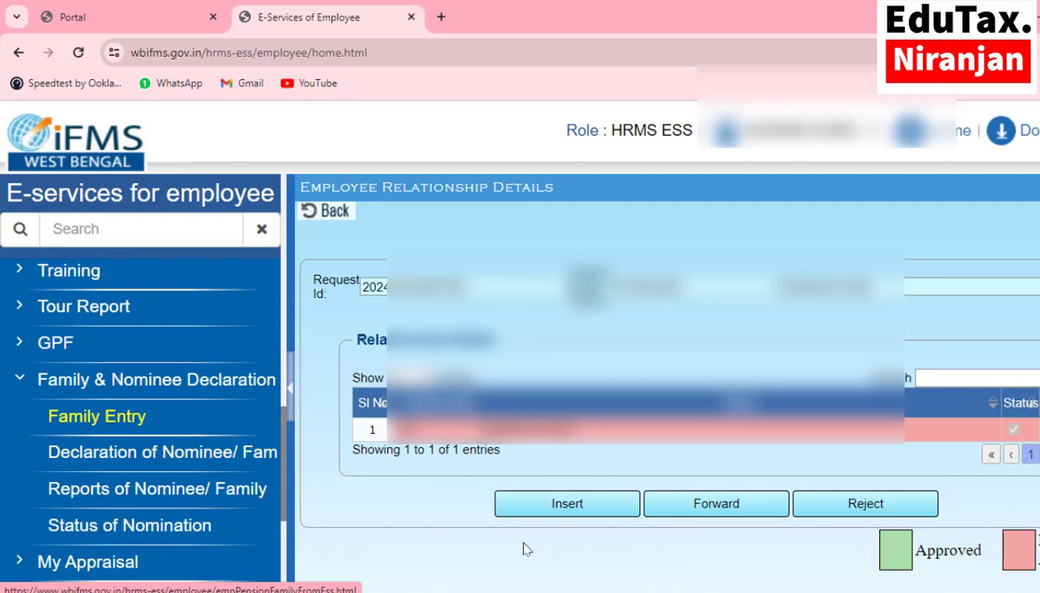
Step: Insert a new family member record, entering the member's full name and setting the relationship type to Spouse
left_click(560, 511)
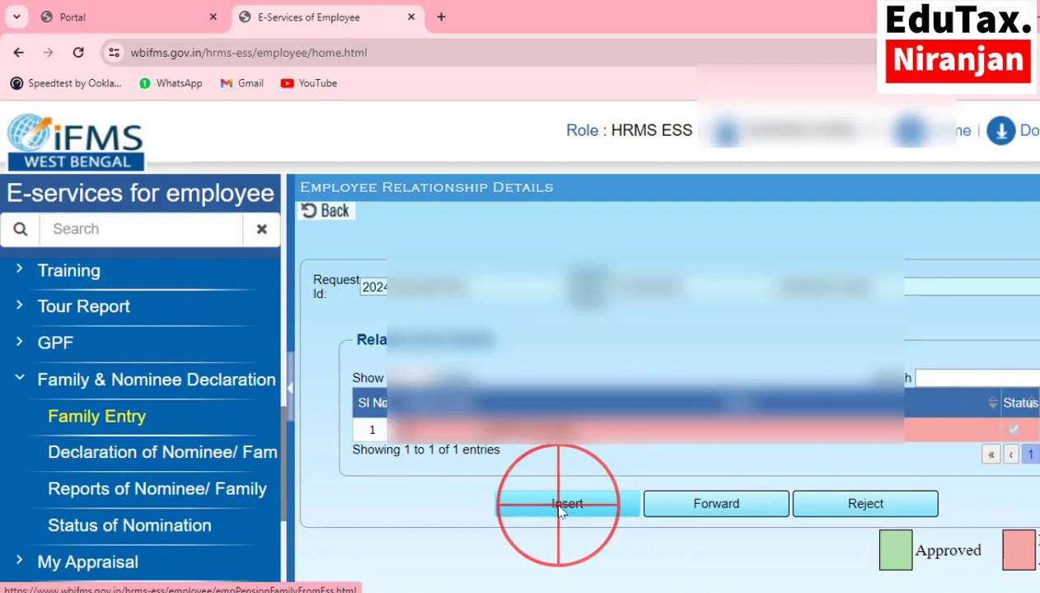
left_click(287, 389)
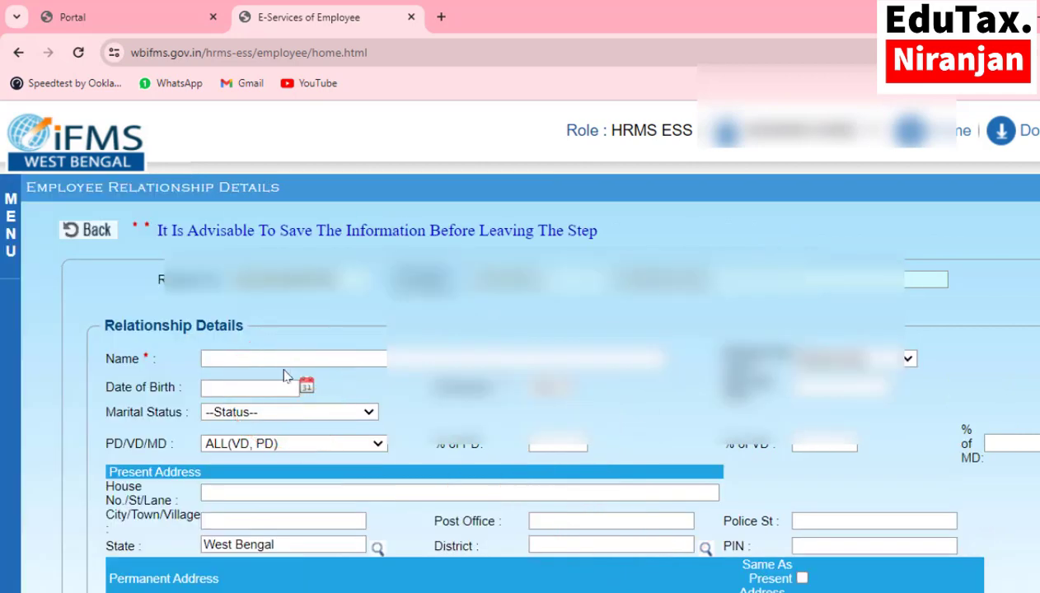
left_click(292, 359)
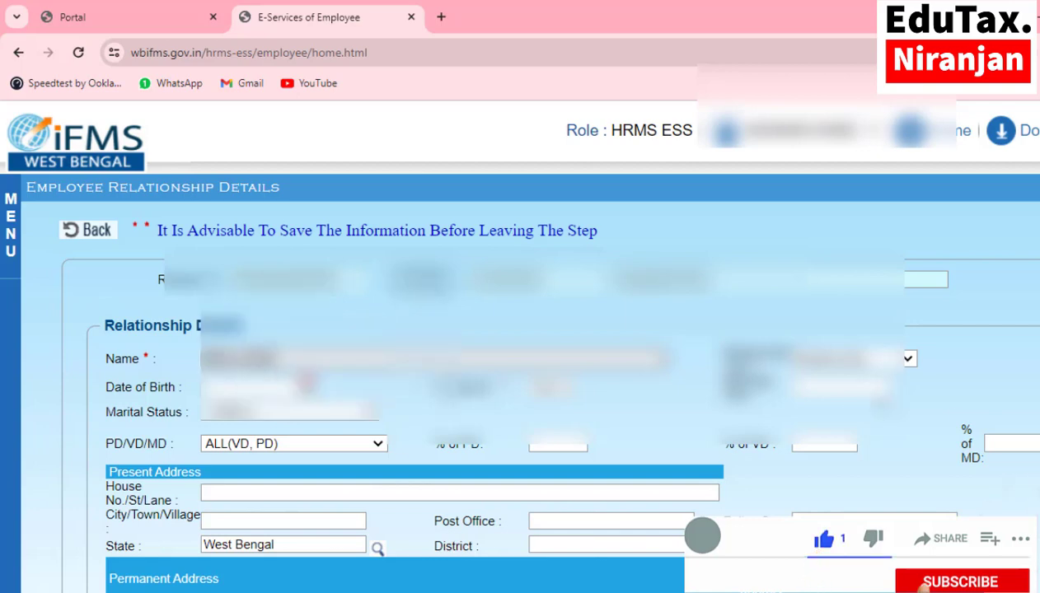
left_click(857, 367)
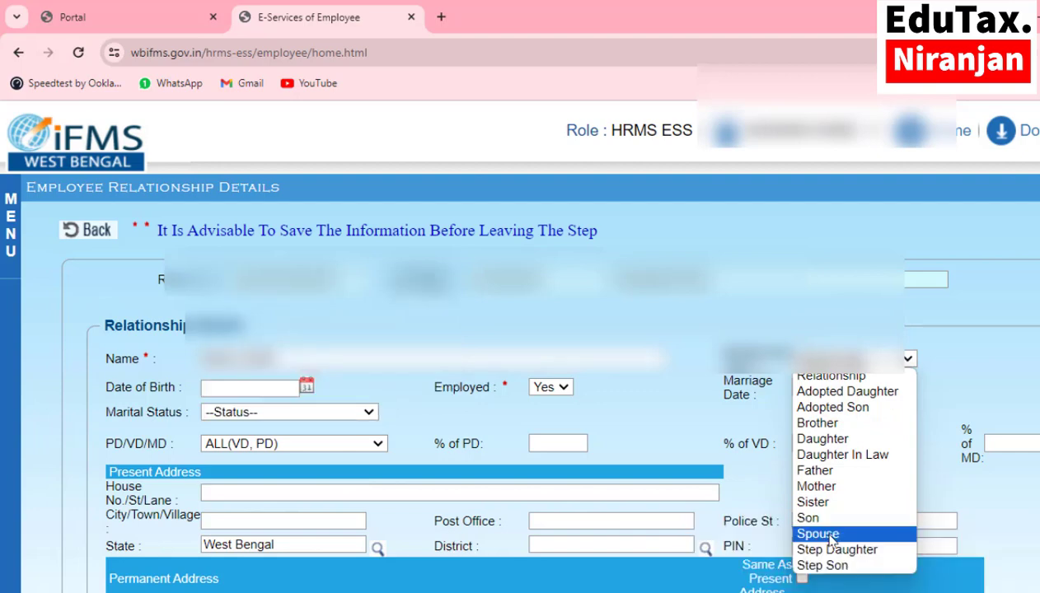
left_click(824, 535)
Step: Set the spouse's marital status to Married and the Employed option to Yes
mouse_move(155, 417)
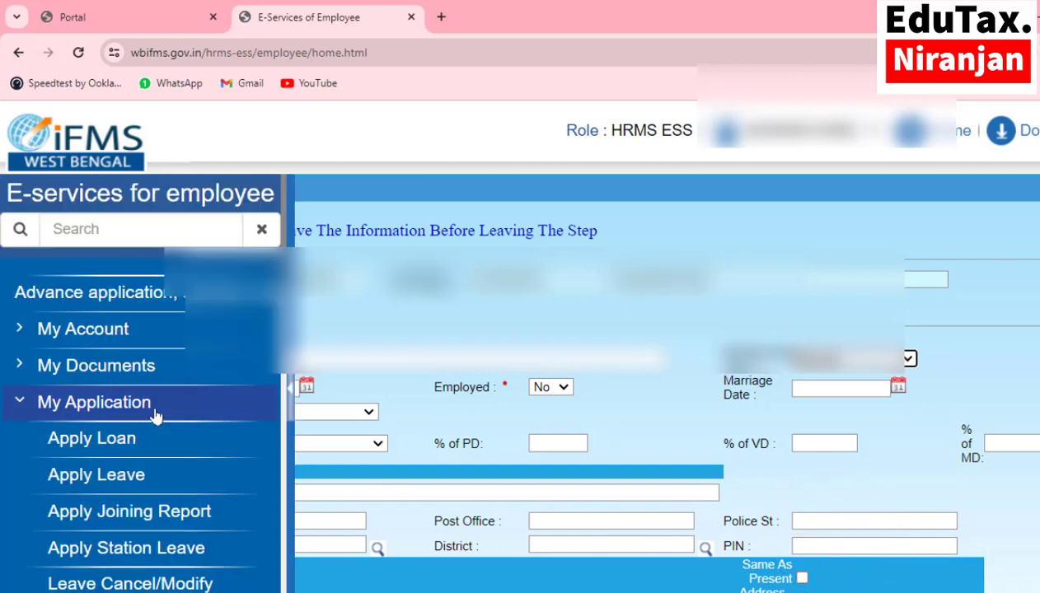
left_click(309, 386)
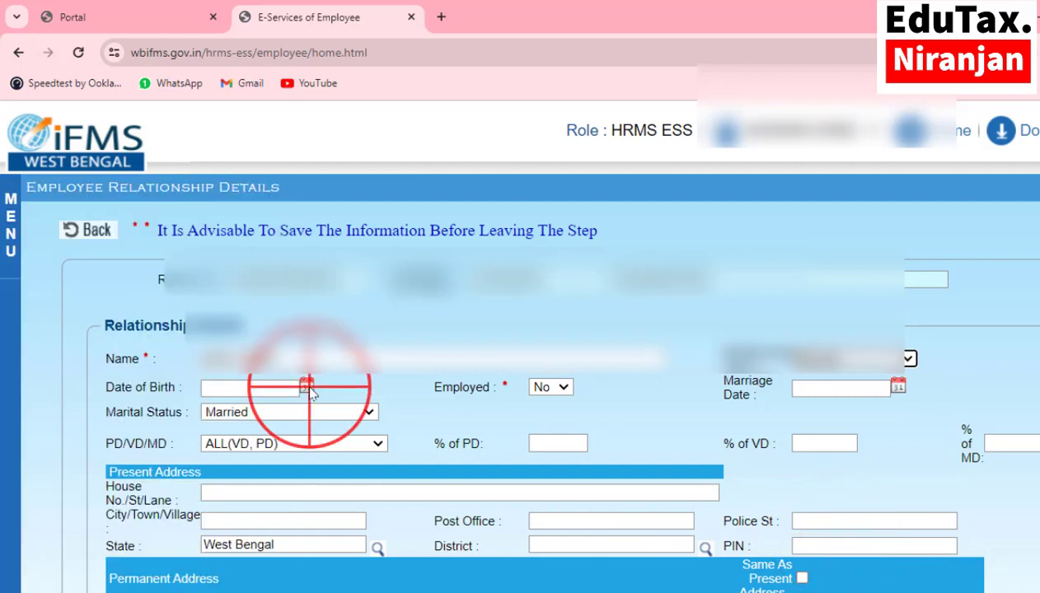
left_click(371, 412)
left_click(398, 387)
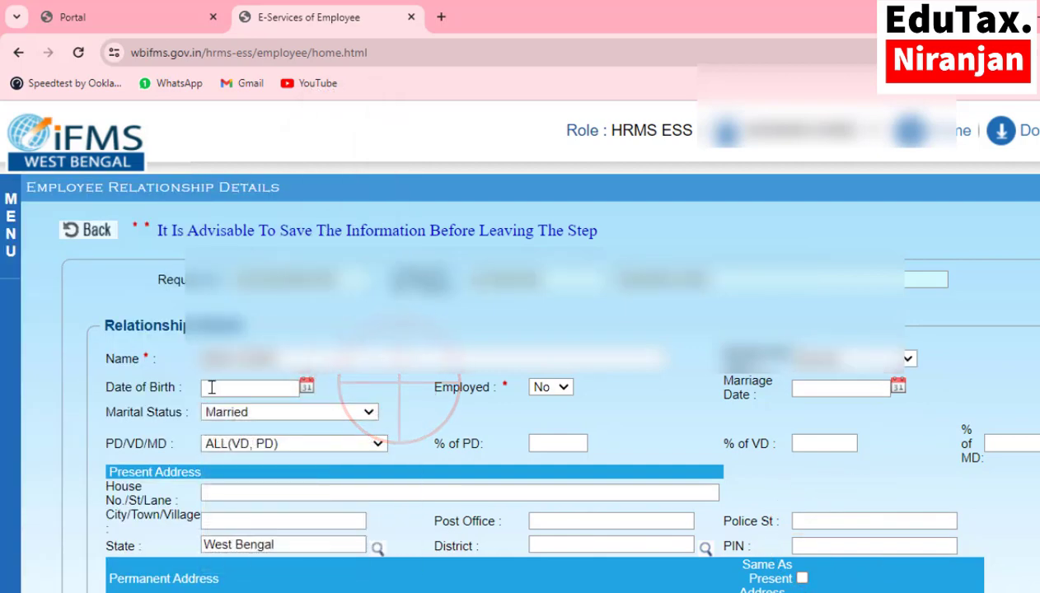
left_click(550, 387)
left_click(544, 411)
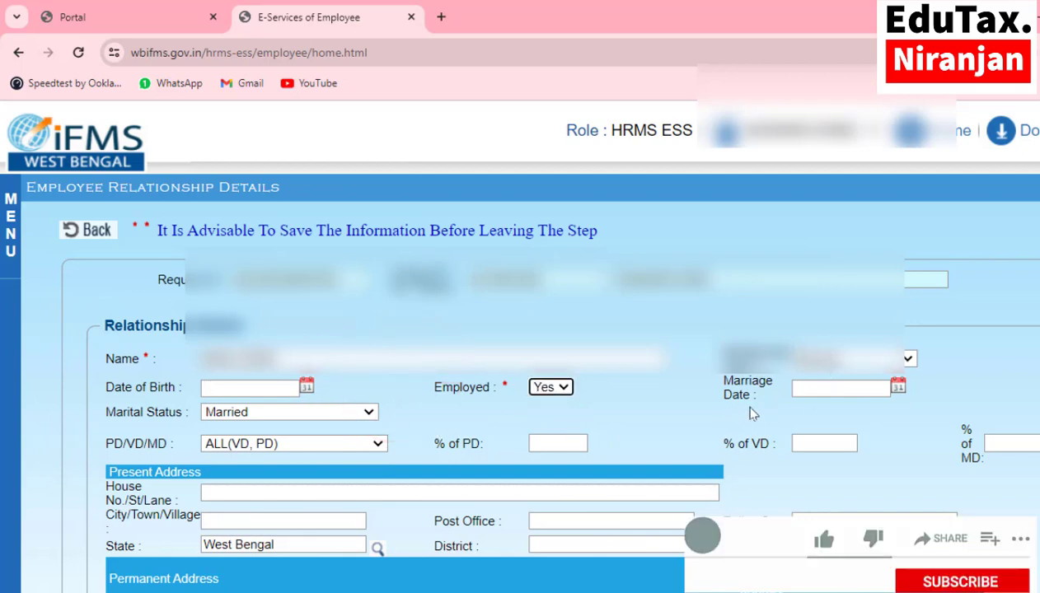
left_click(898, 387)
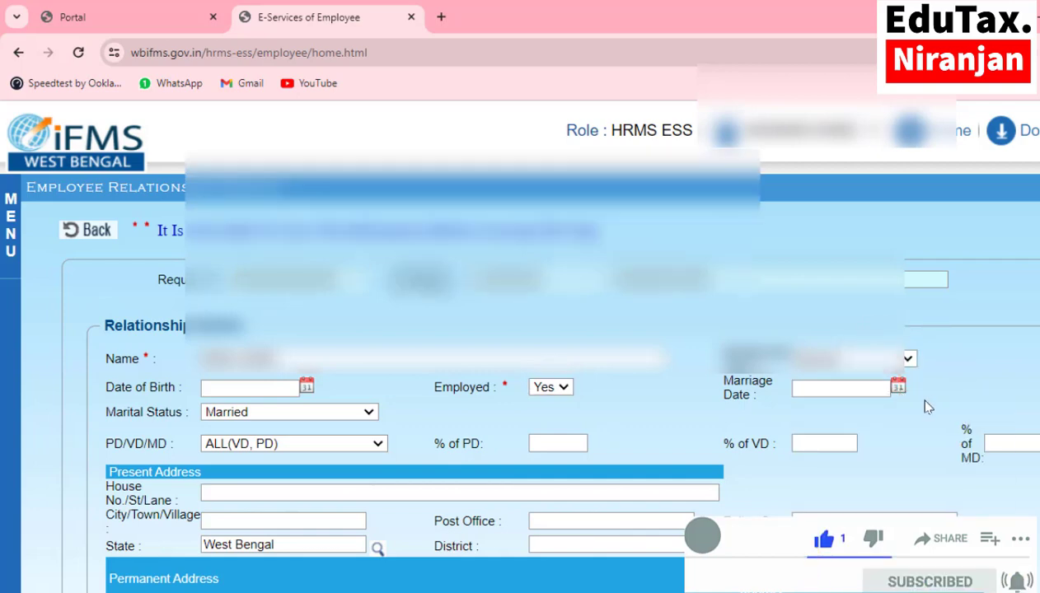
Step: Set the spouse's PD/VD/MD disability status to None, leaving the percentage fields blank
scroll(924, 401, "down", 1)
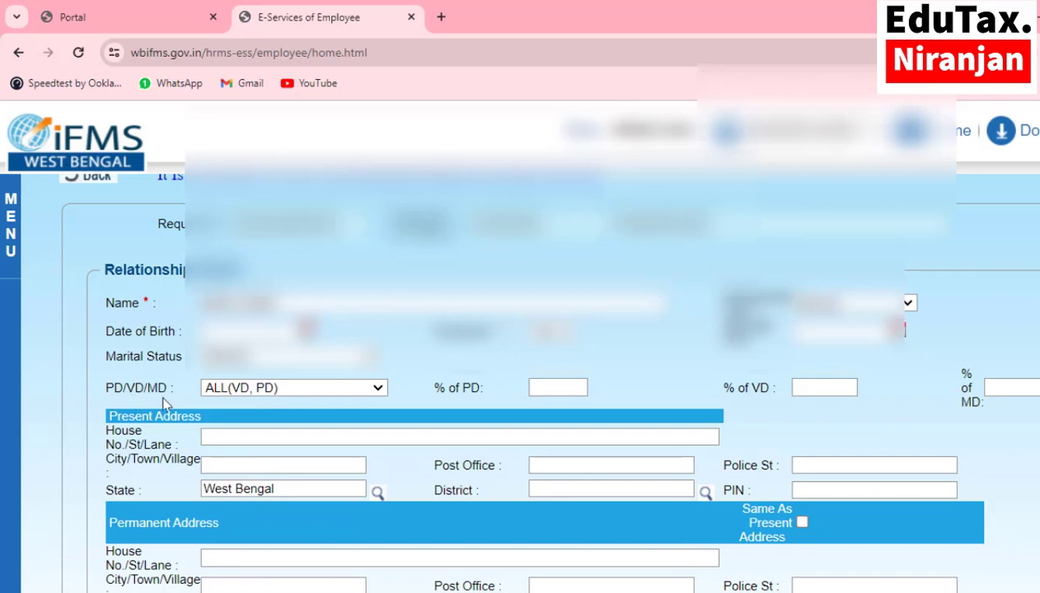
left_click(376, 387)
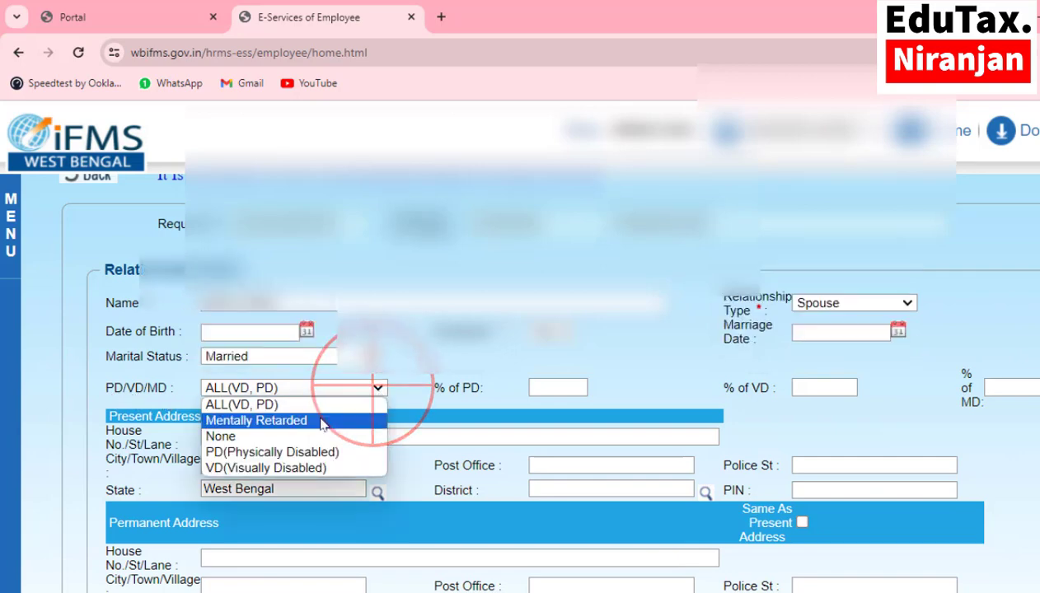
left_click(270, 437)
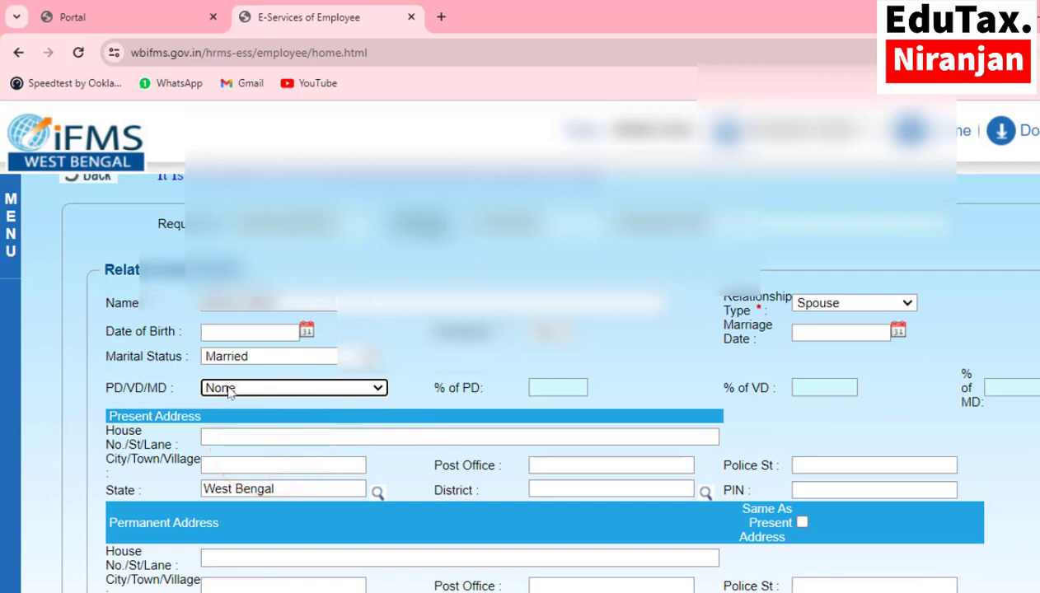
left_click(560, 388)
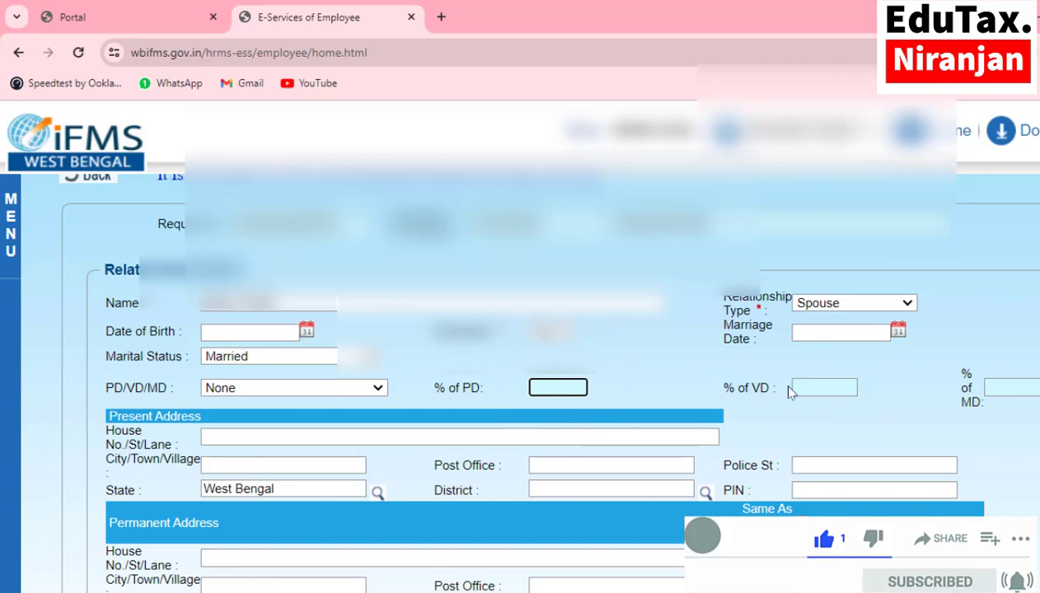
left_click(821, 388)
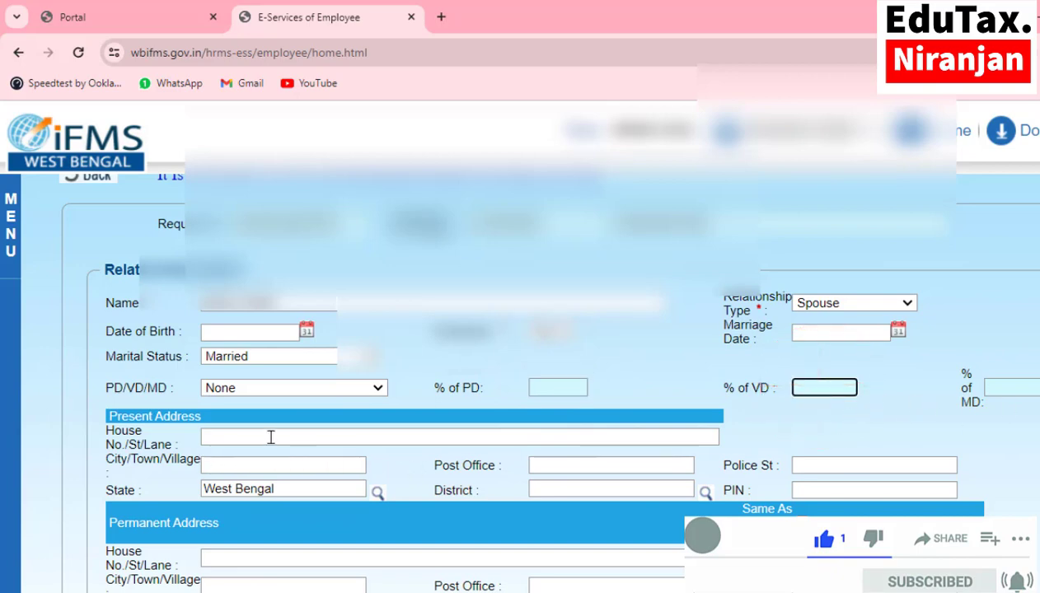
Step: Fill in the spouse's present address, including town, post office, police station and PIN, and choose its district from the list
scroll(272, 436, "down", 1)
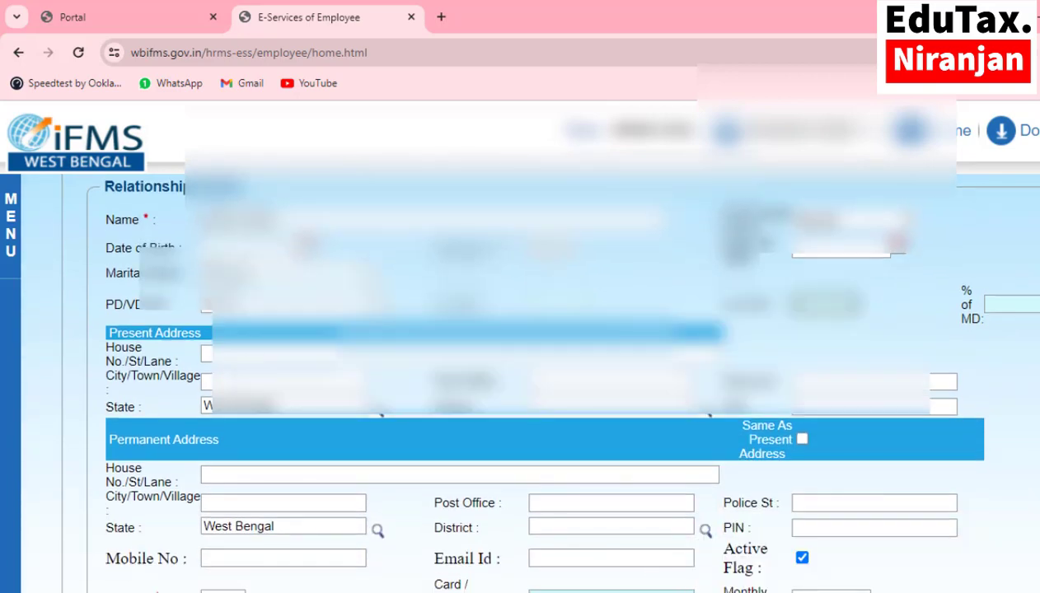
left_click(759, 592)
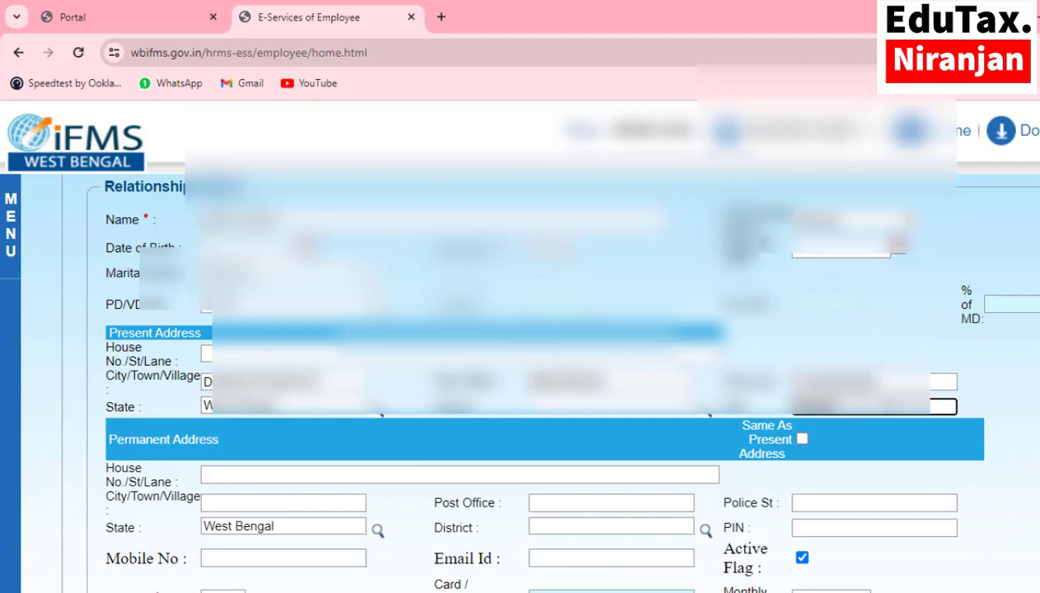
left_click(707, 417)
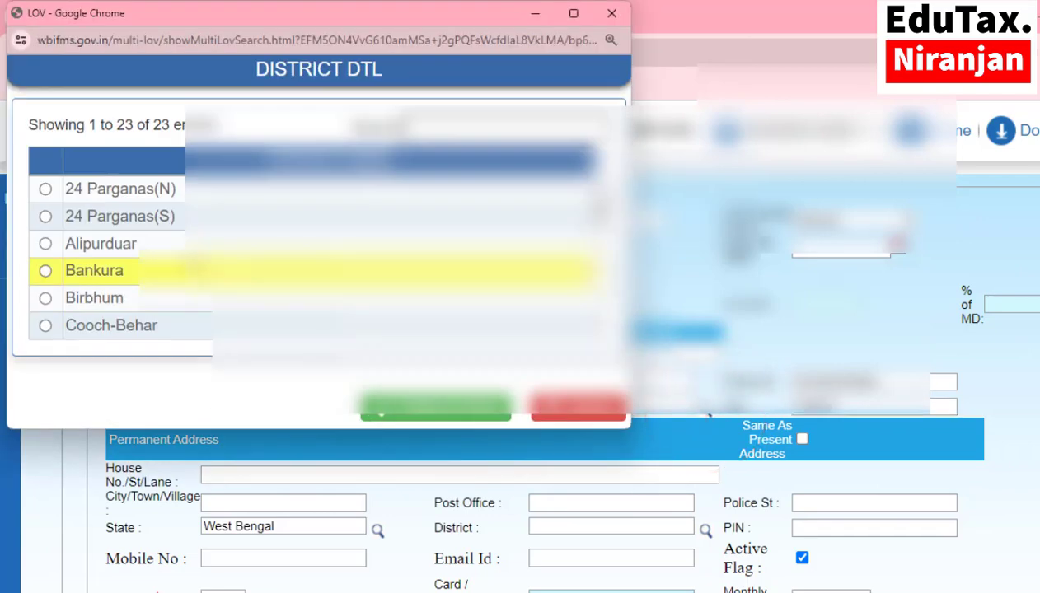
left_click(140, 244)
left_click(428, 414)
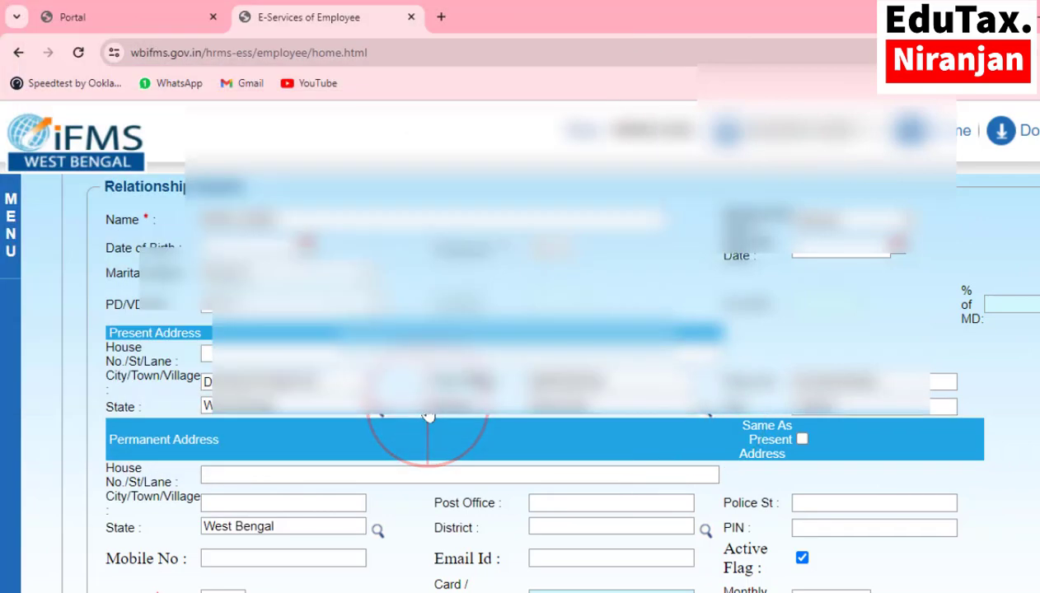
Step: Set the spouse's permanent address to be the same as the present address
scroll(428, 416, "down", 2)
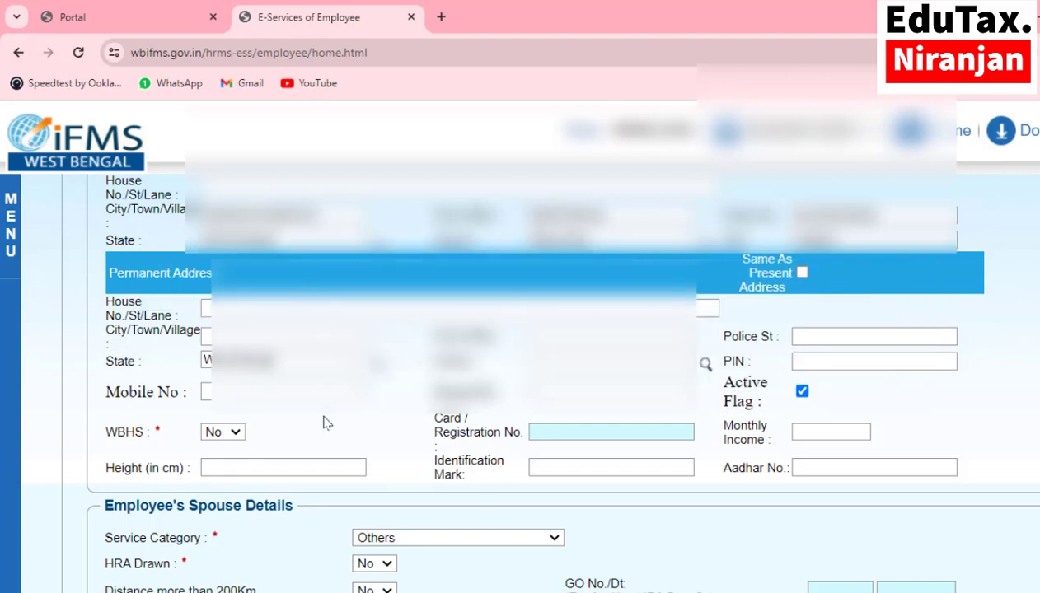
left_click(802, 273)
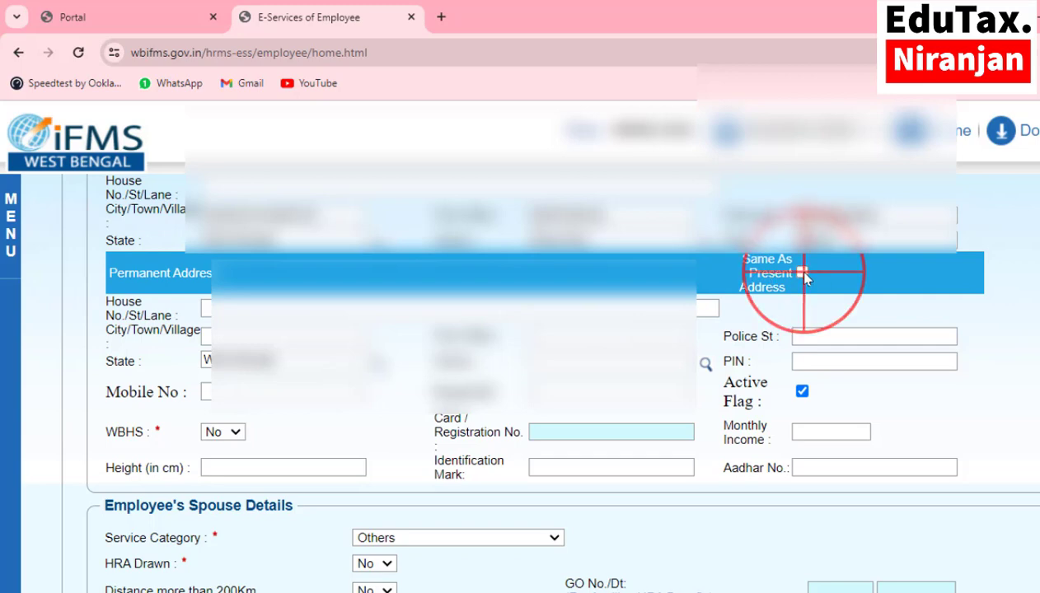
scroll(560, 330, "up", 2)
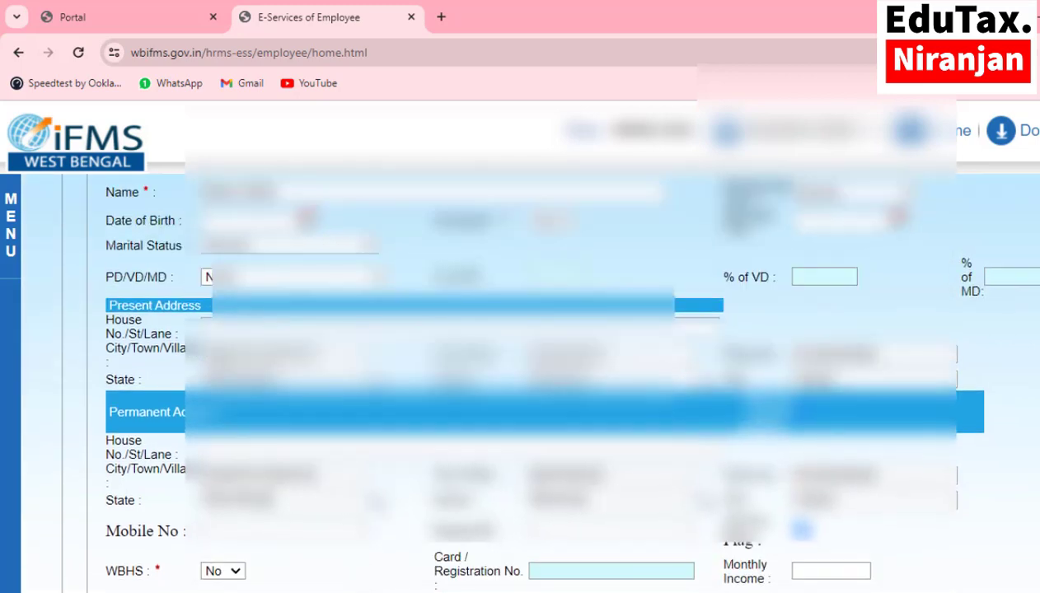
Step: Enter the spouse's mobile number and leave the e-mail field empty
scroll(528, 379, "down", 3)
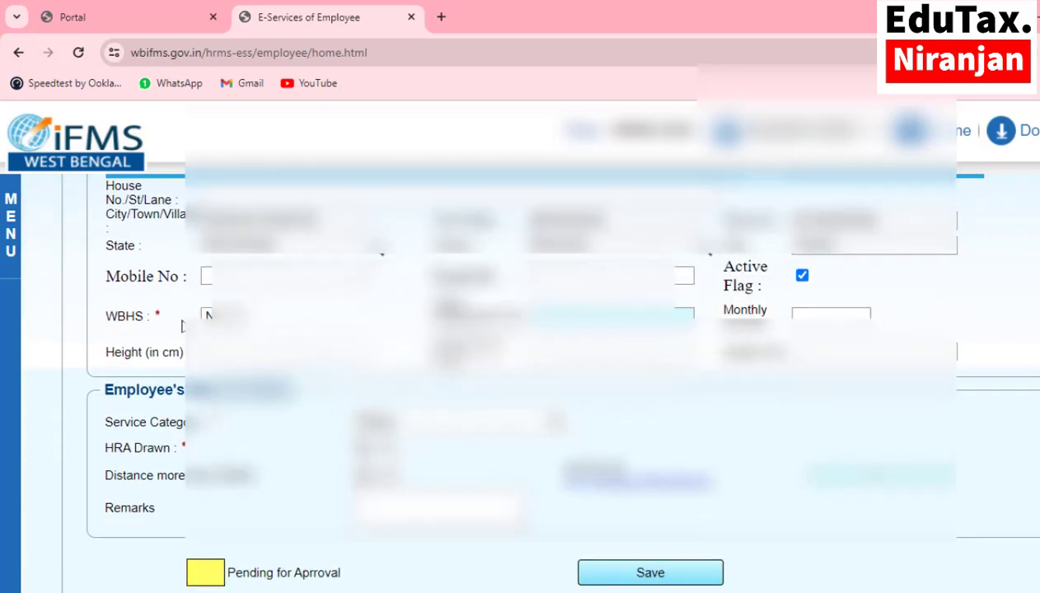
left_click(210, 276)
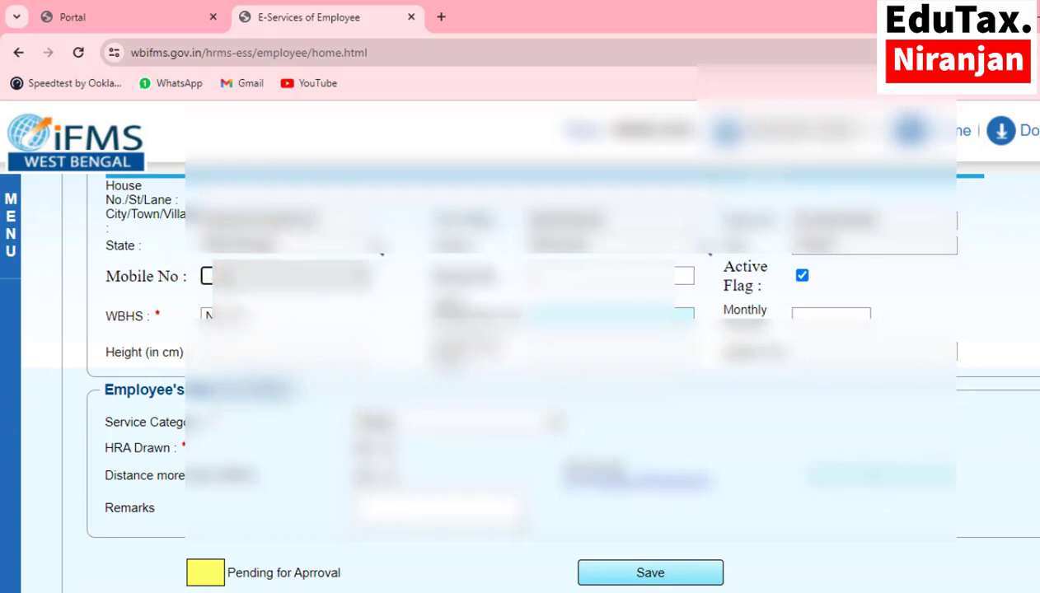
type("83")
left_click(571, 275)
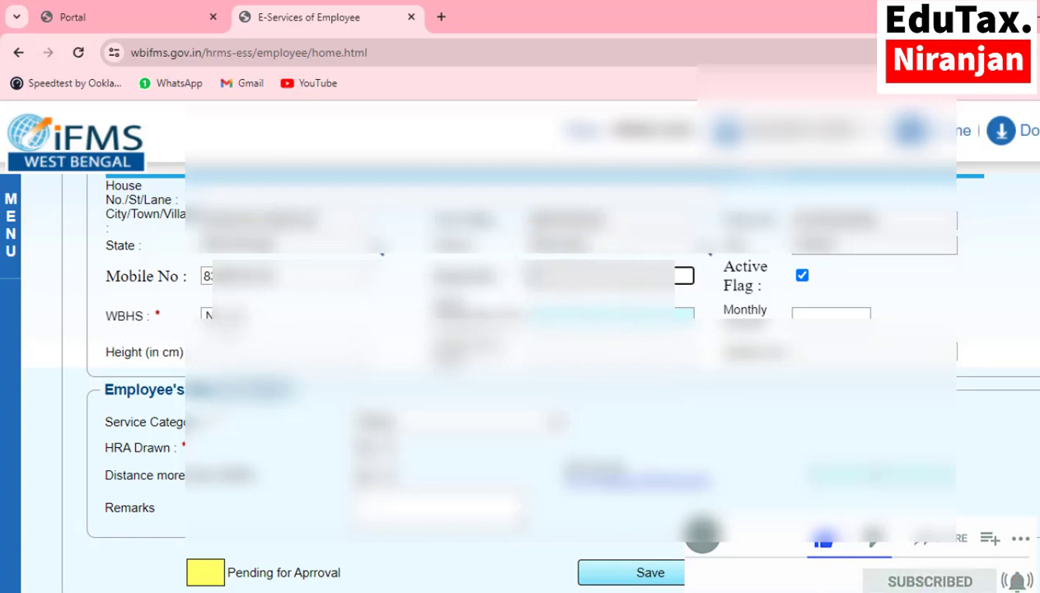
Step: Keep the WBHS option at No and enter the spouse's height in centimetres
left_click(222, 315)
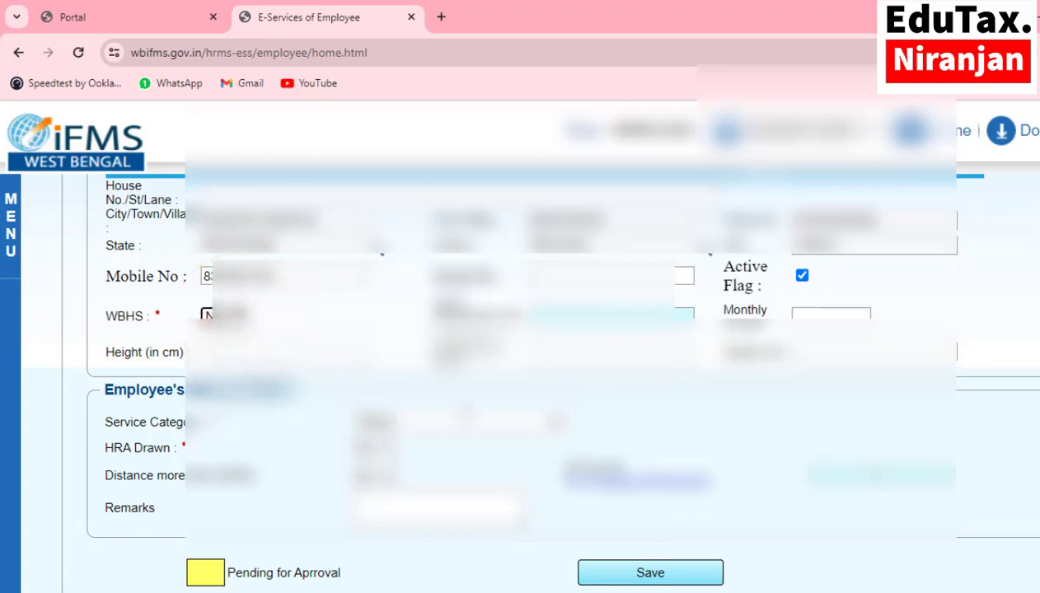
left_click(592, 349)
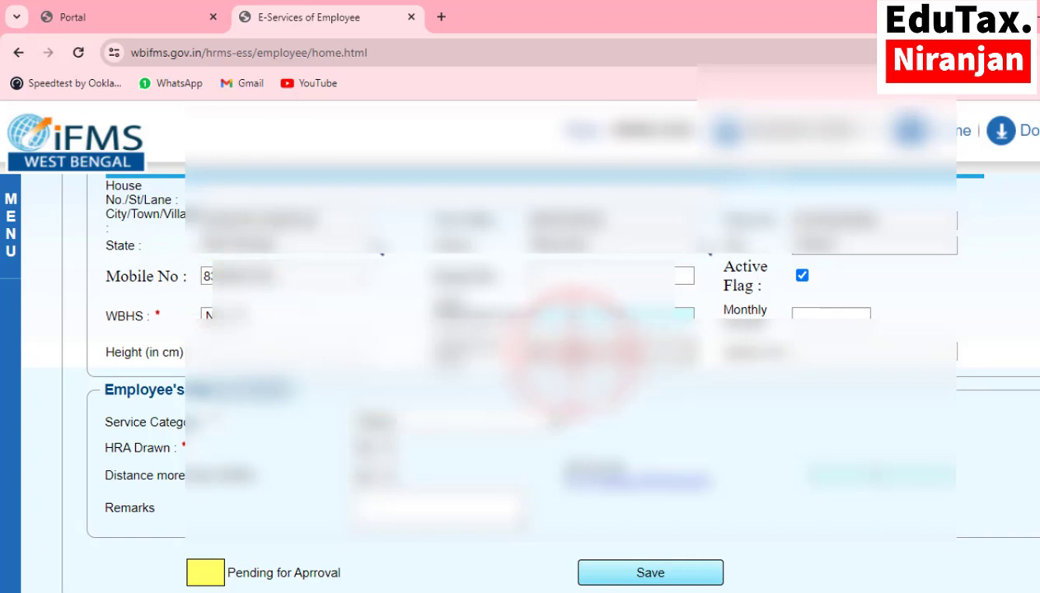
left_click(204, 314)
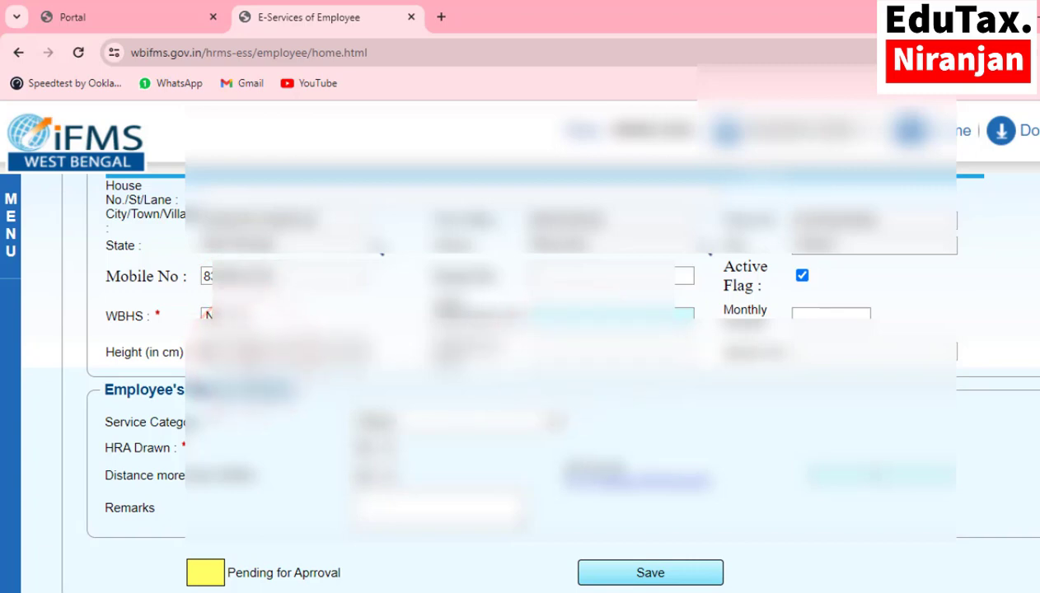
left_click(210, 350)
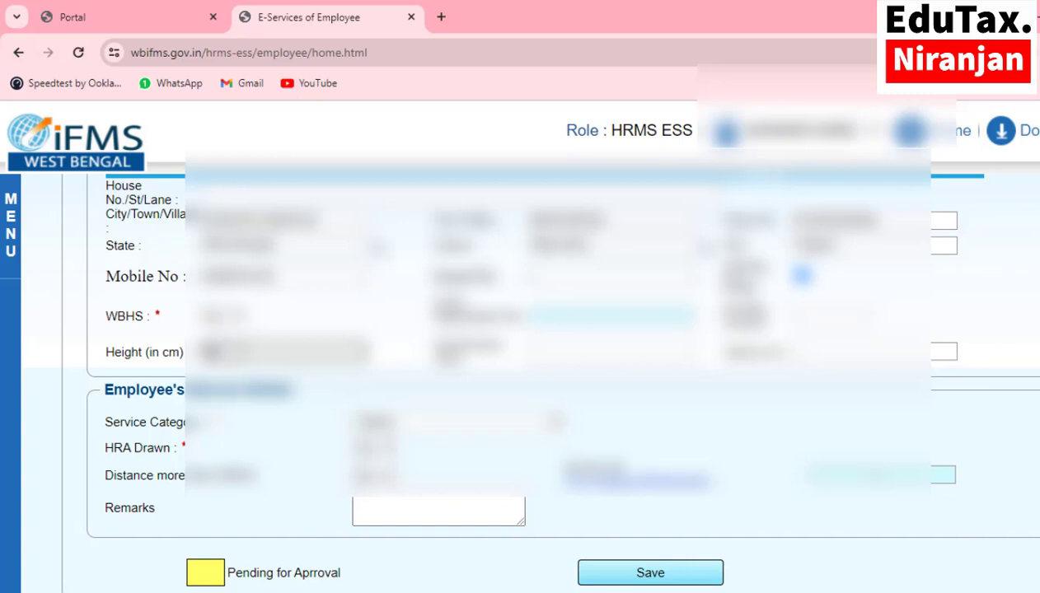
Step: Complete the spouse's height as 167 cm and fill in the income and Aadhaar number, leaving the identification mark empty
type("7")
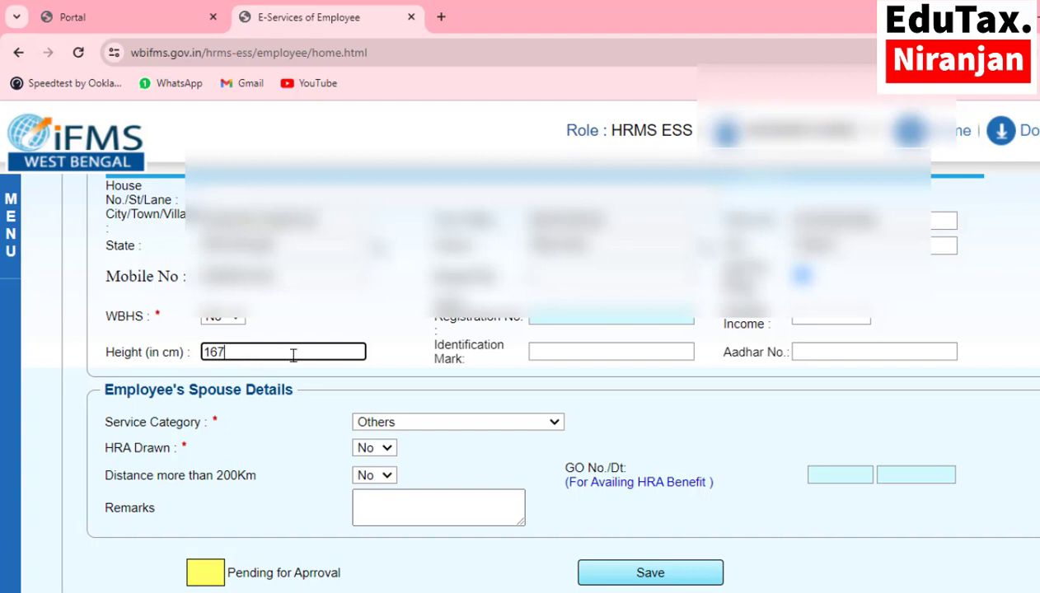
left_click(594, 357)
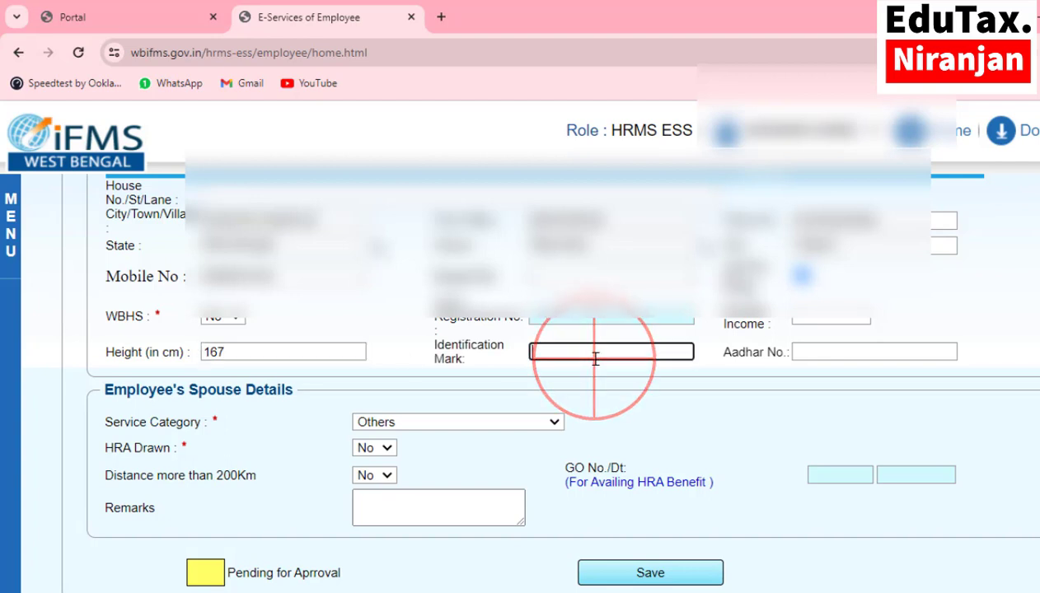
left_click(826, 356)
left_click(828, 322)
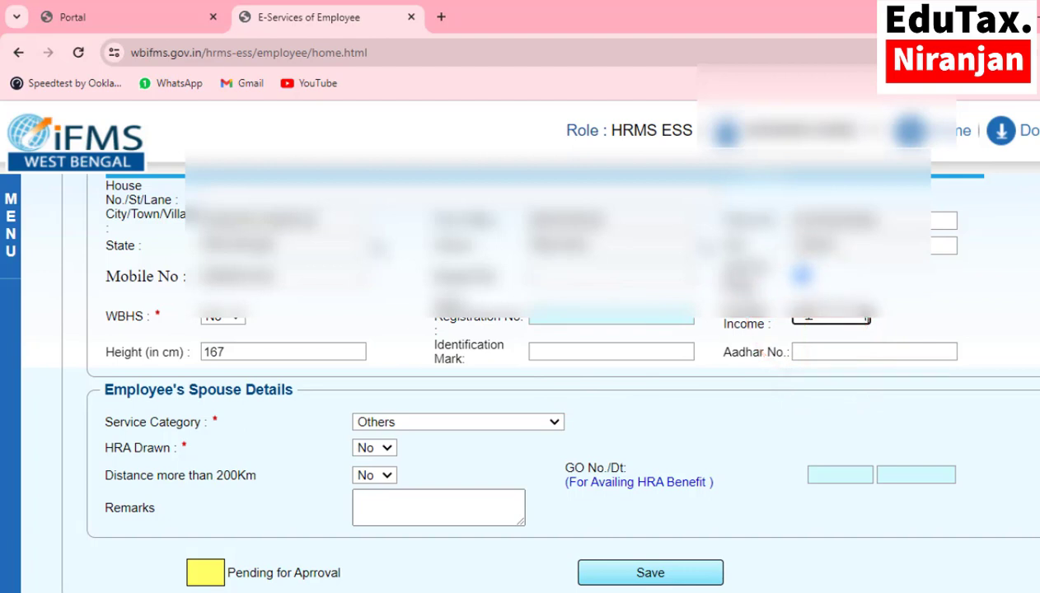
type("0000")
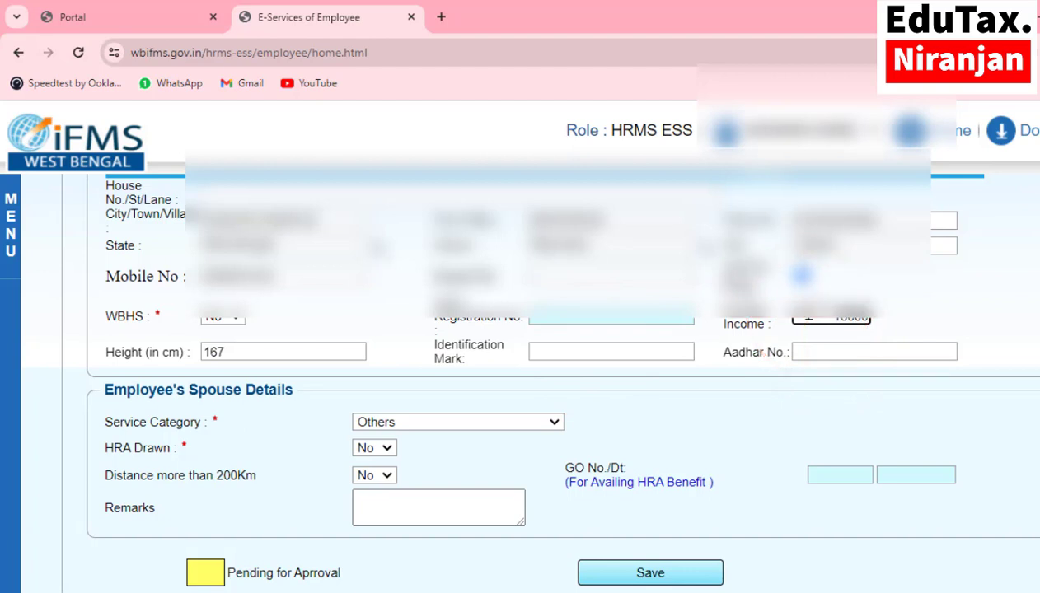
left_click(841, 353)
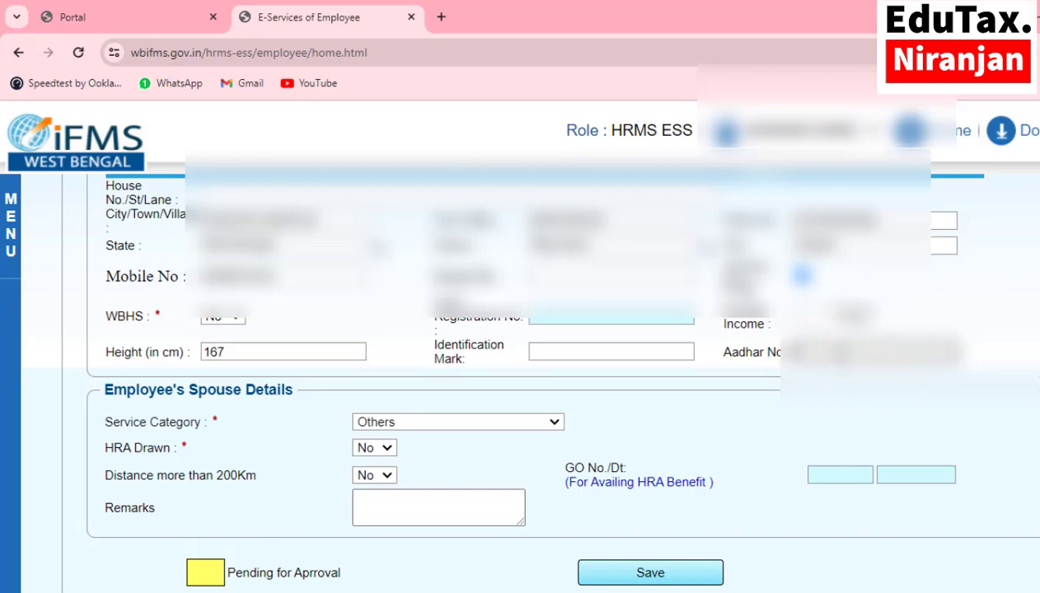
Step: Try to save the spouse's family entry with the remarks left empty
left_click(409, 509)
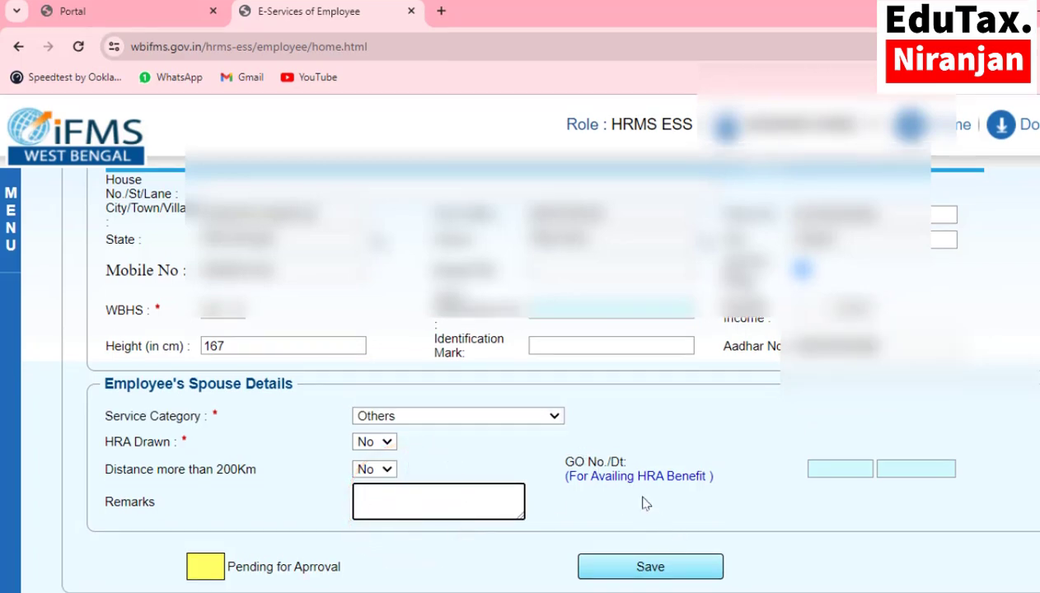
scroll(645, 505, "up", 3)
scroll(646, 505, "down", 3)
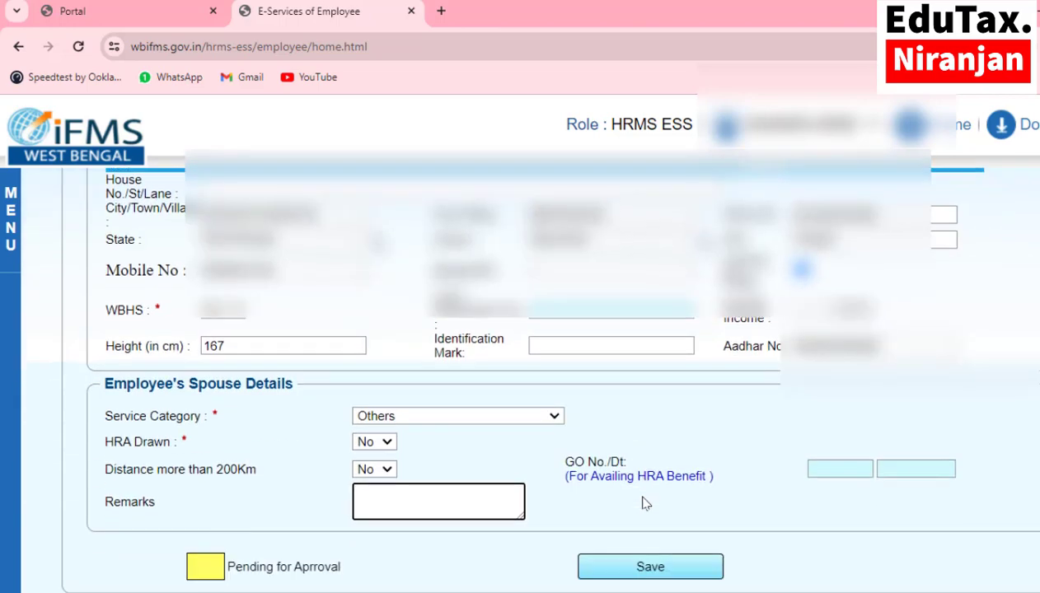
left_click(651, 567)
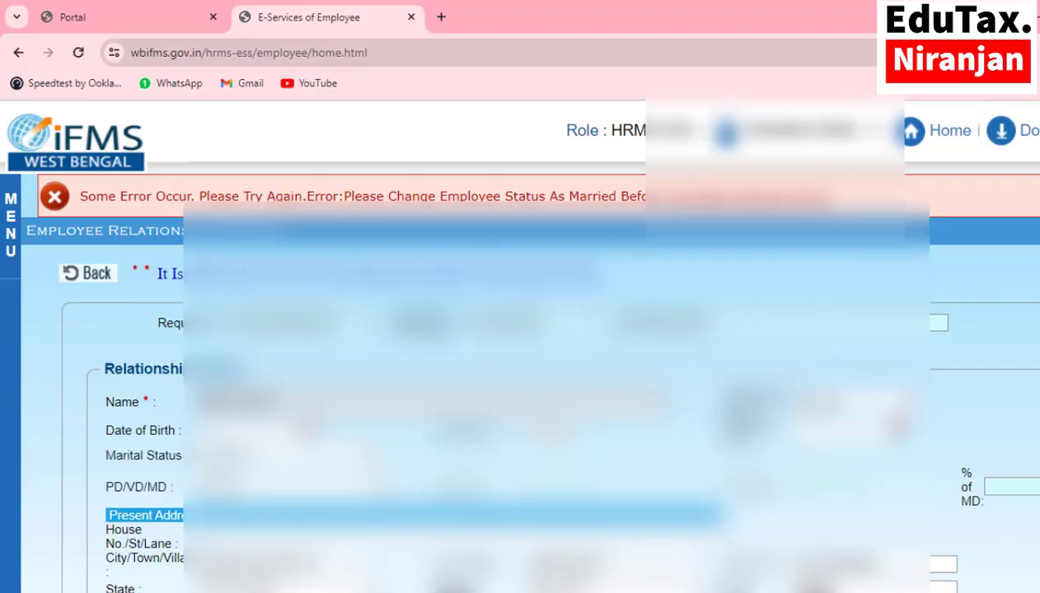
Step: Open the employee's My Profile page and examine the personal details and the table below them
left_click(11, 232)
scroll(175, 330, "down", 8)
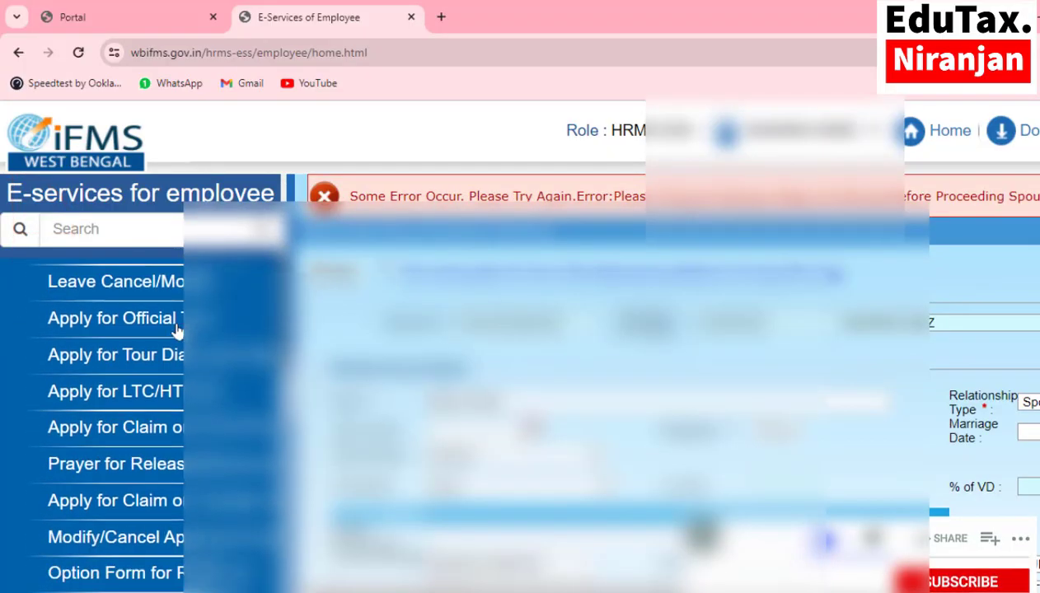
scroll(175, 331, "down", 8)
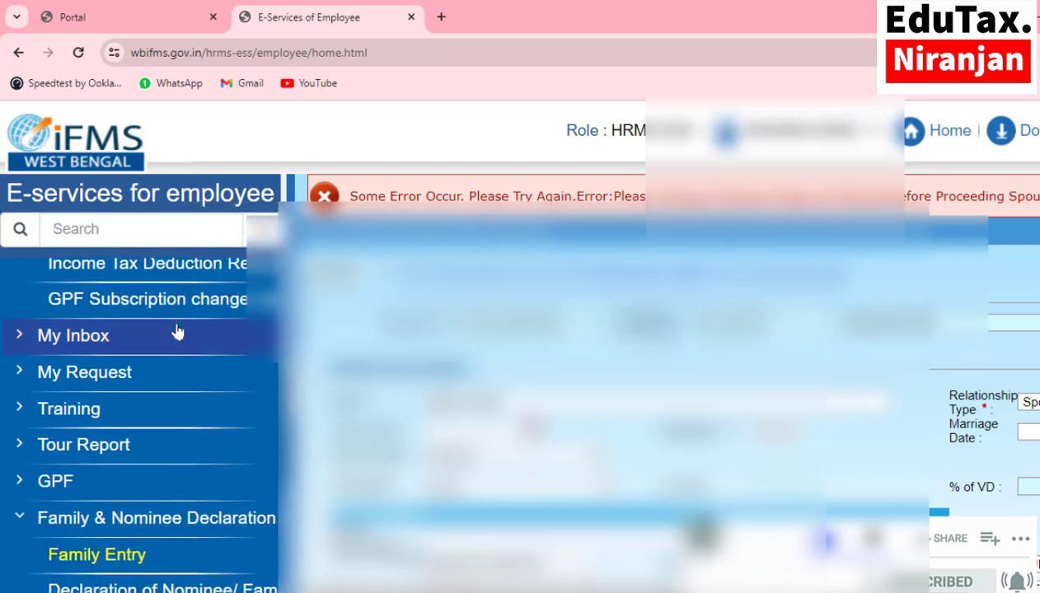
scroll(176, 331, "down", 5)
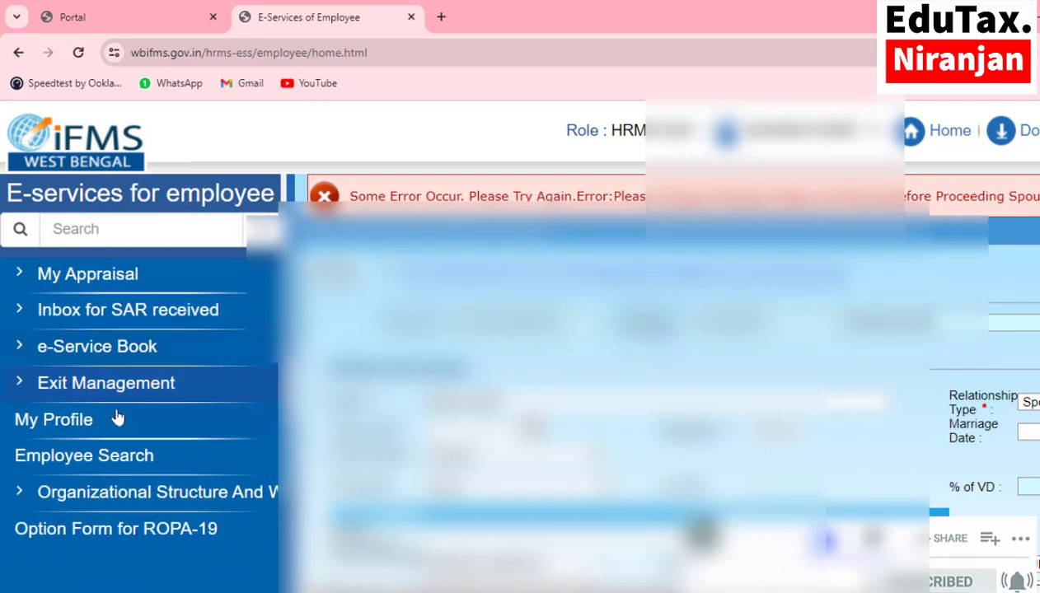
left_click(47, 432)
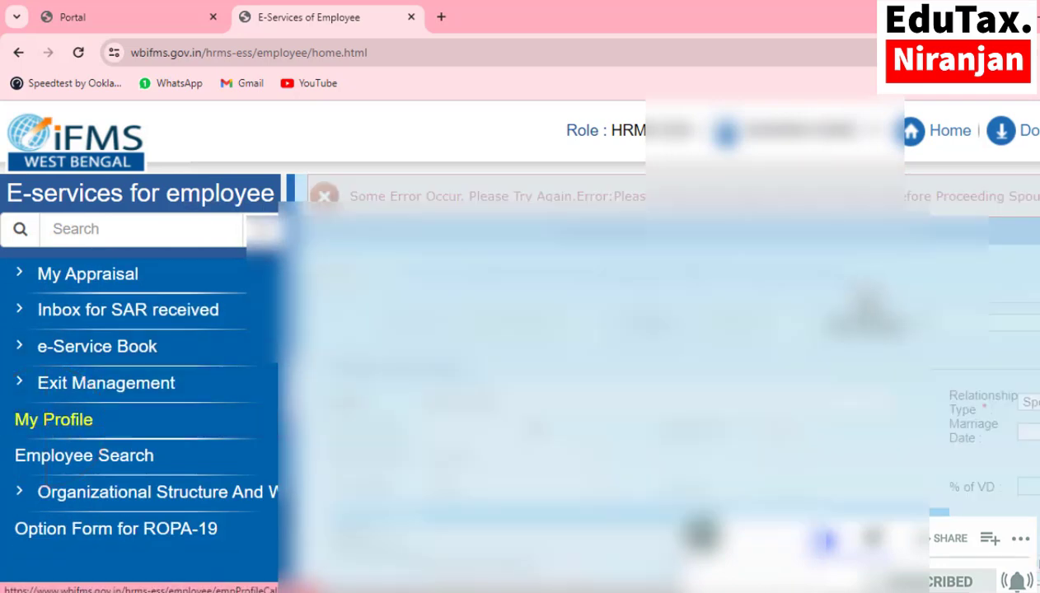
scroll(659, 370, "down", 5)
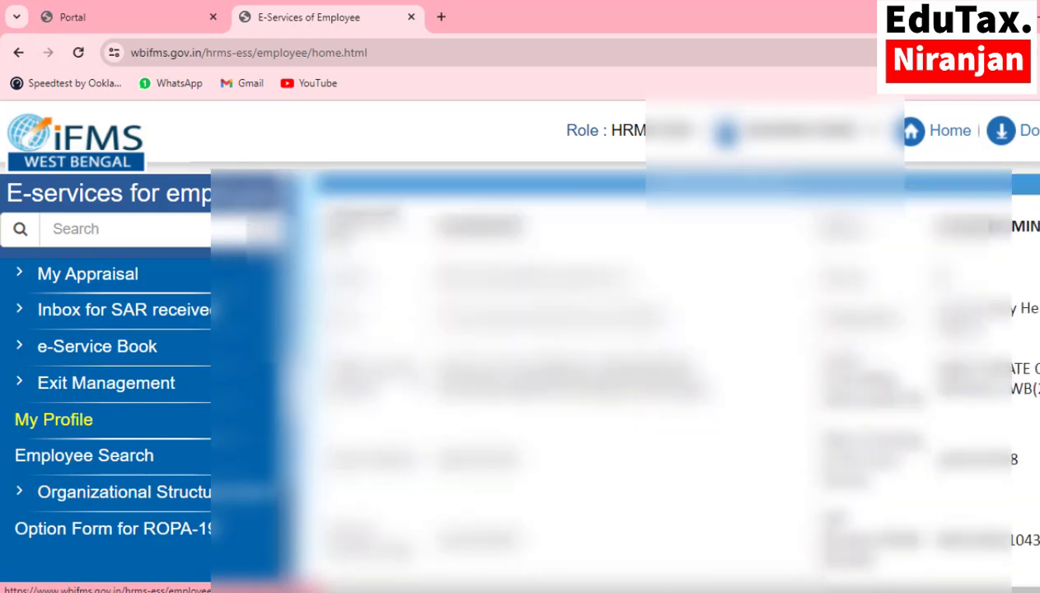
scroll(660, 371, "down", 5)
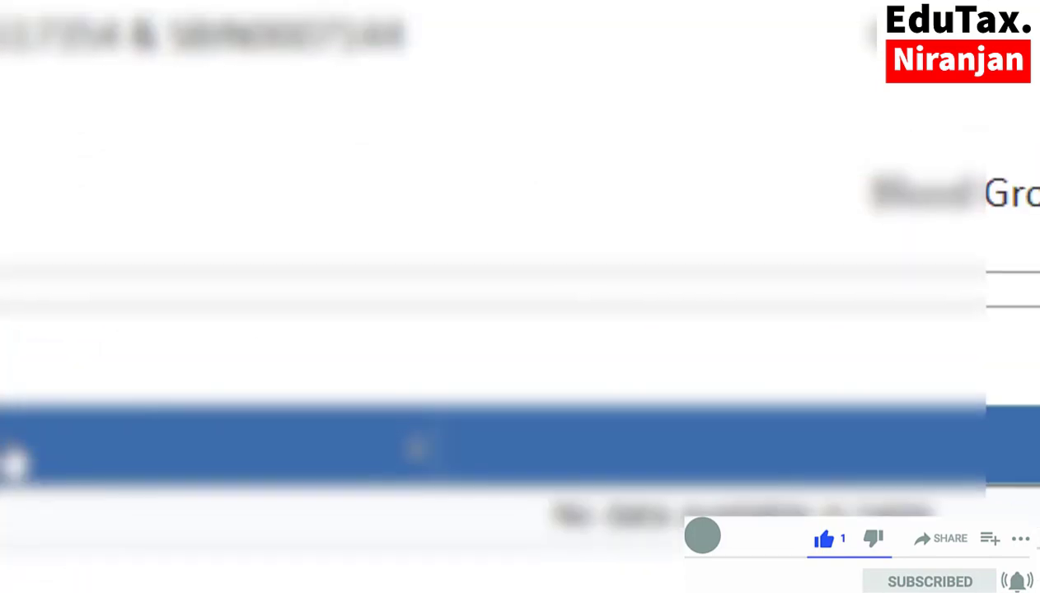
scroll(484, 95, "up", 5)
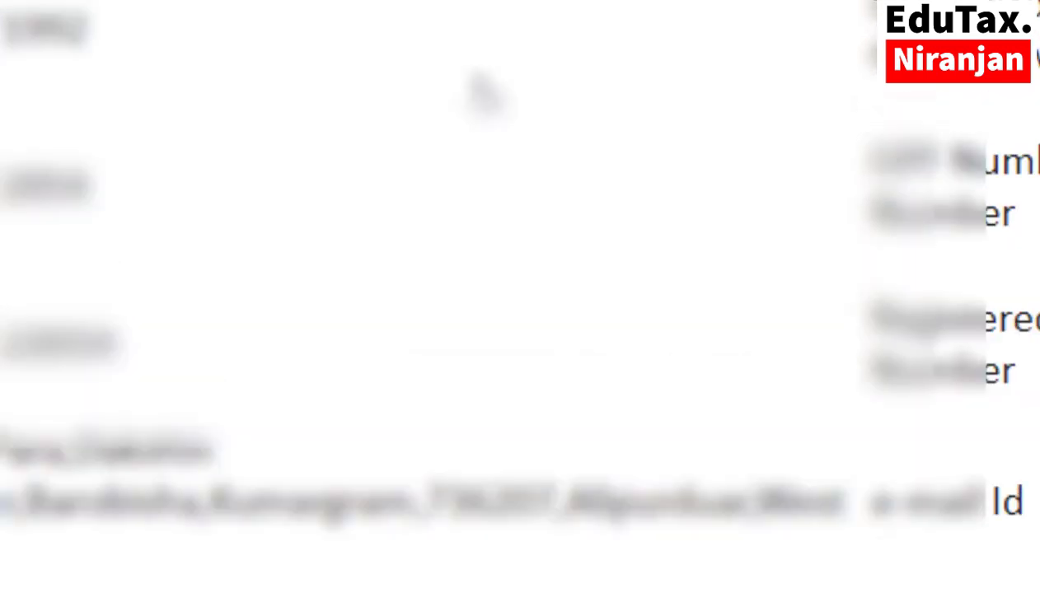
scroll(485, 90, "down", 8)
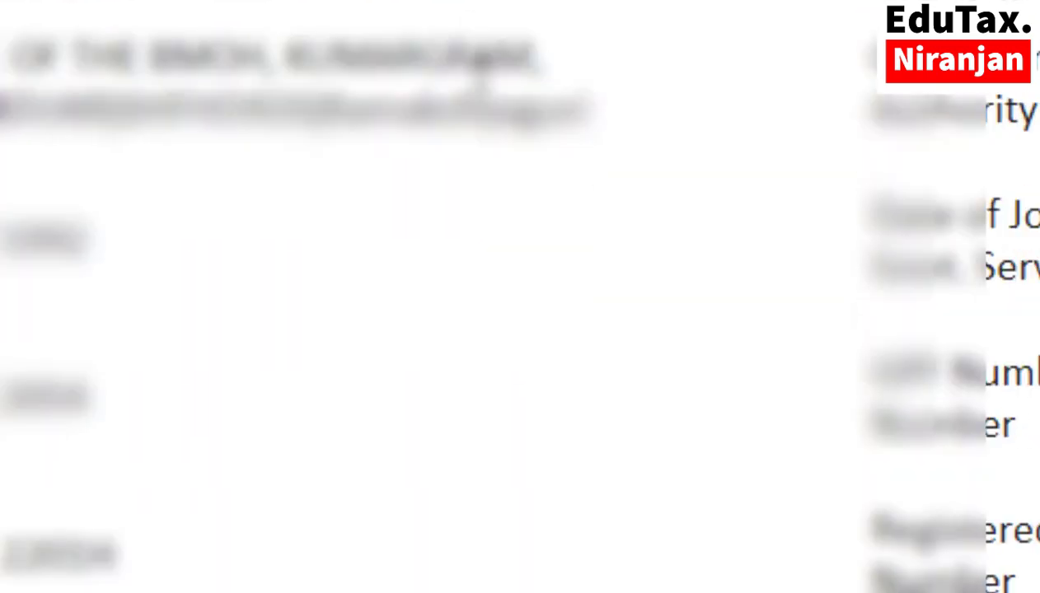
scroll(481, 76, "down", 1)
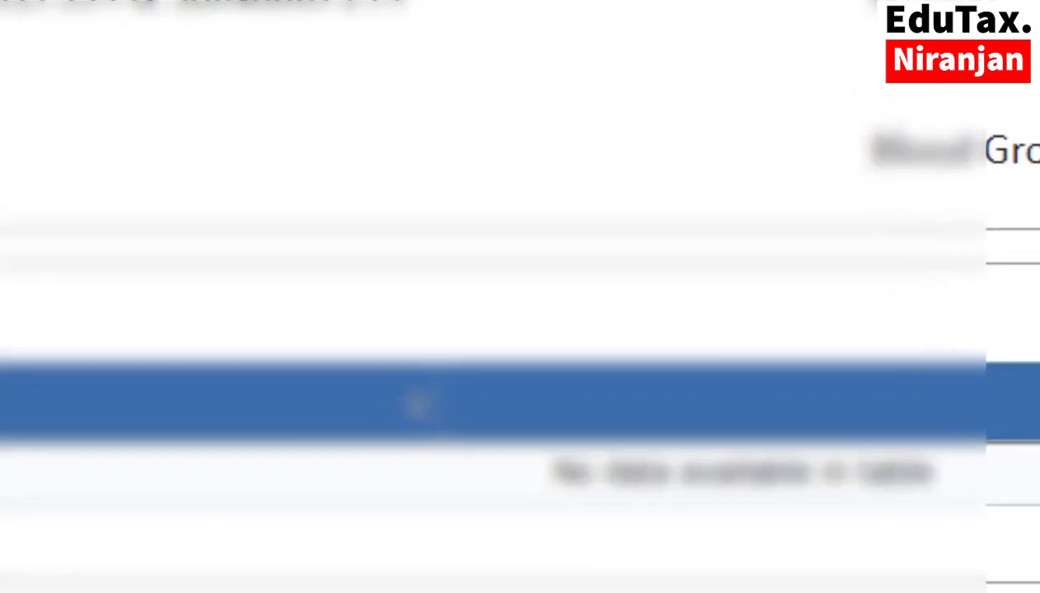